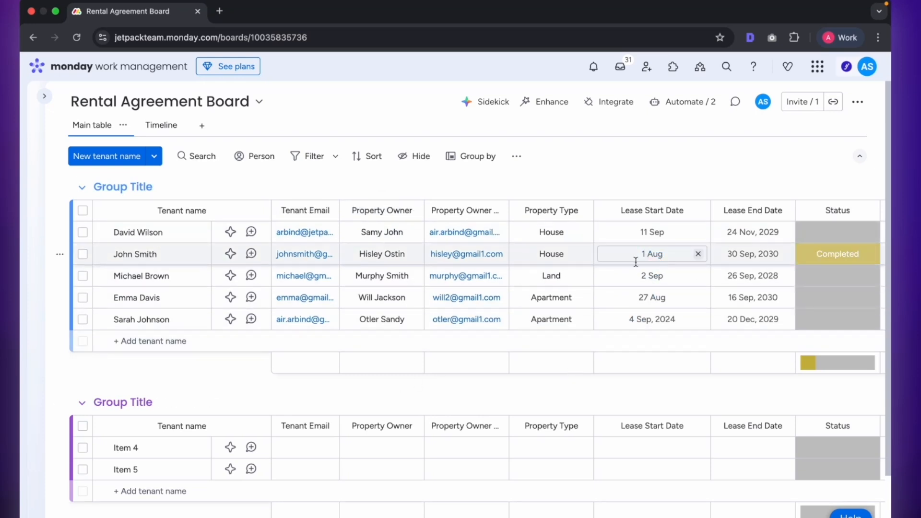
- Review the status labels available for the first tenant in the Status column, leaving the status blank
scroll(636, 262, right, 5)
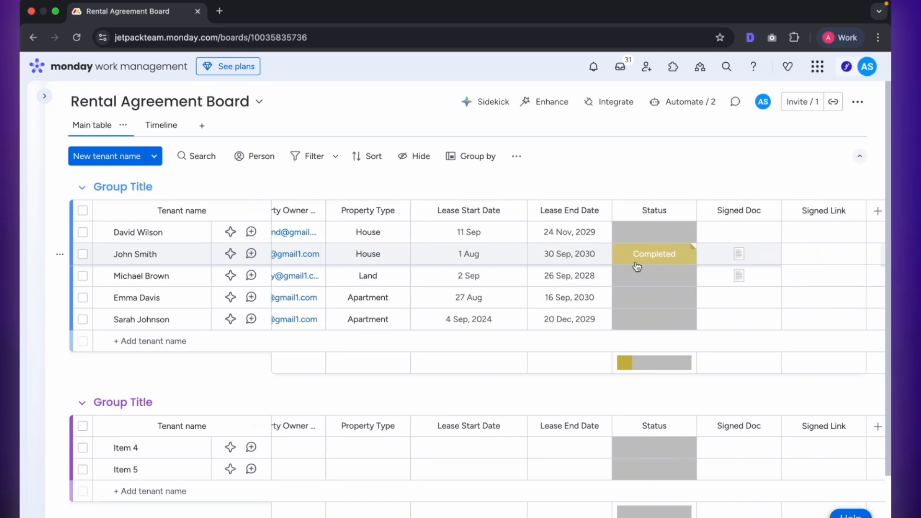
click(654, 235)
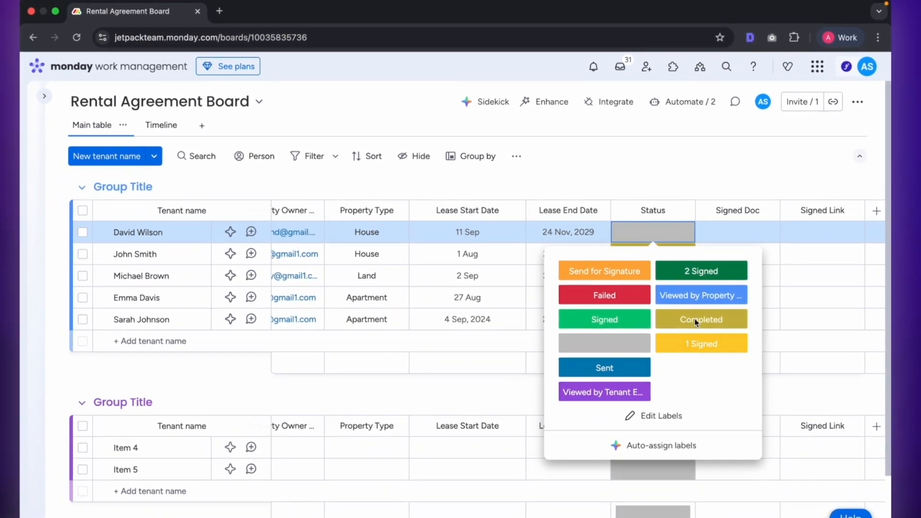
click(644, 179)
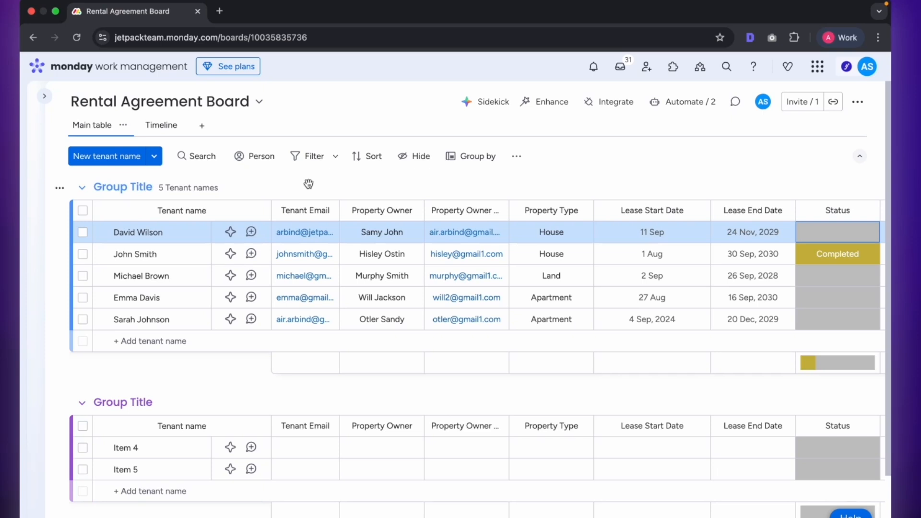
click(592, 181)
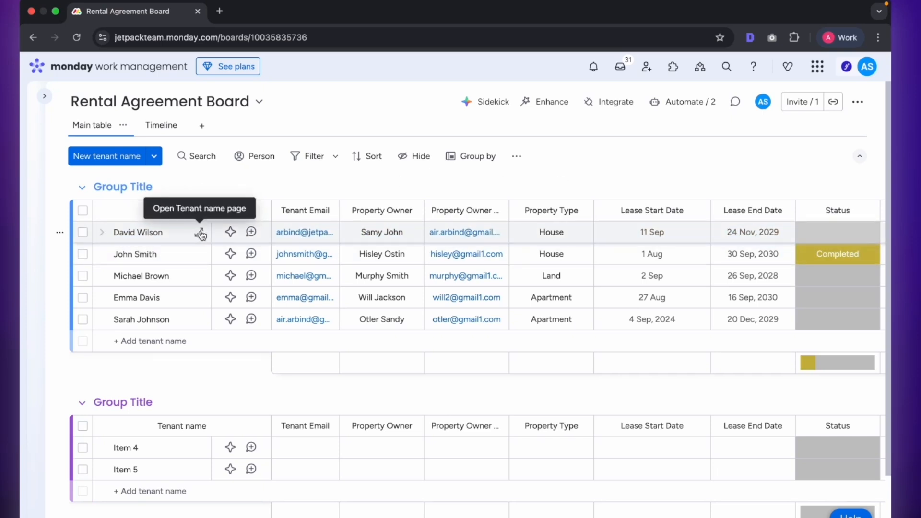
- Open the GetSign view on the first tenant's page and upload RESIDENTIAL RENTAL AGREEMENT.pdf as a new template
click(201, 234)
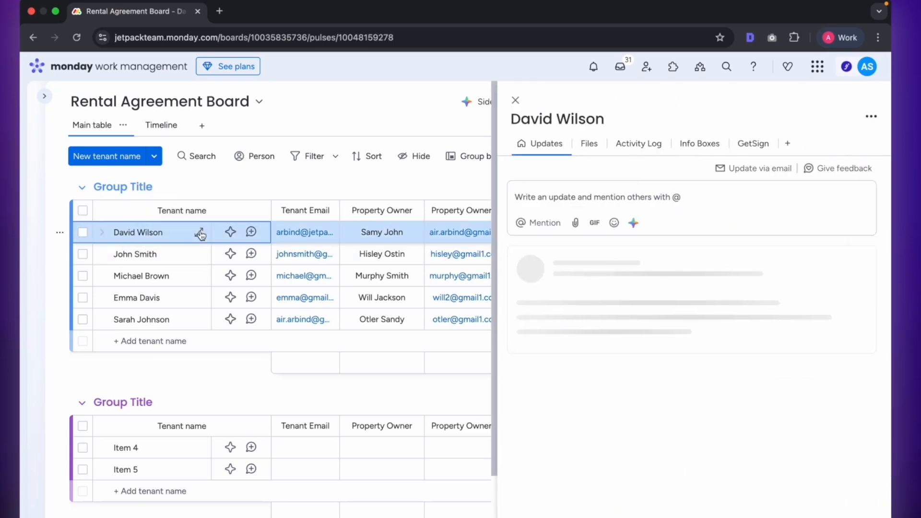
click(742, 147)
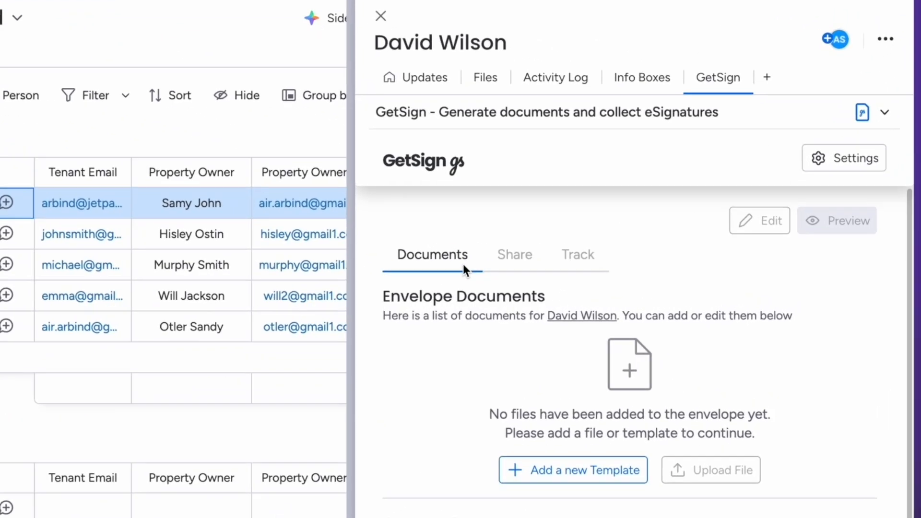
click(489, 506)
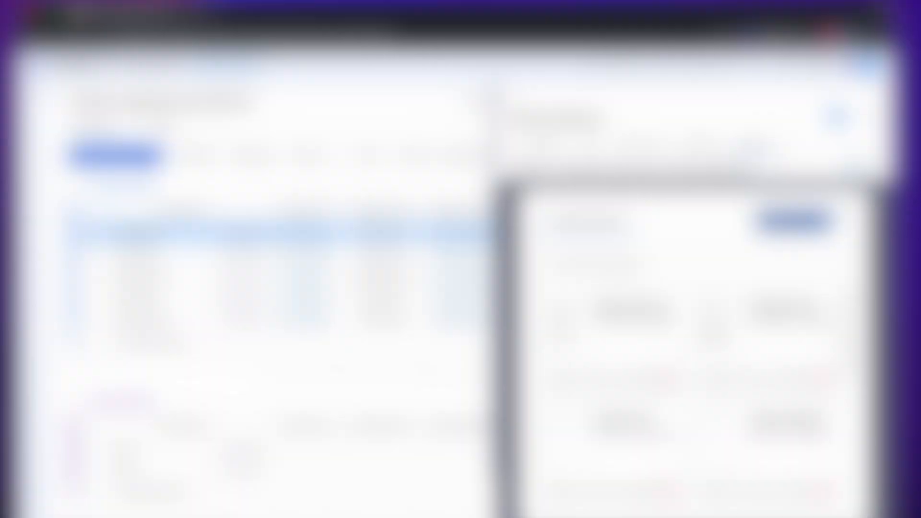
click(792, 223)
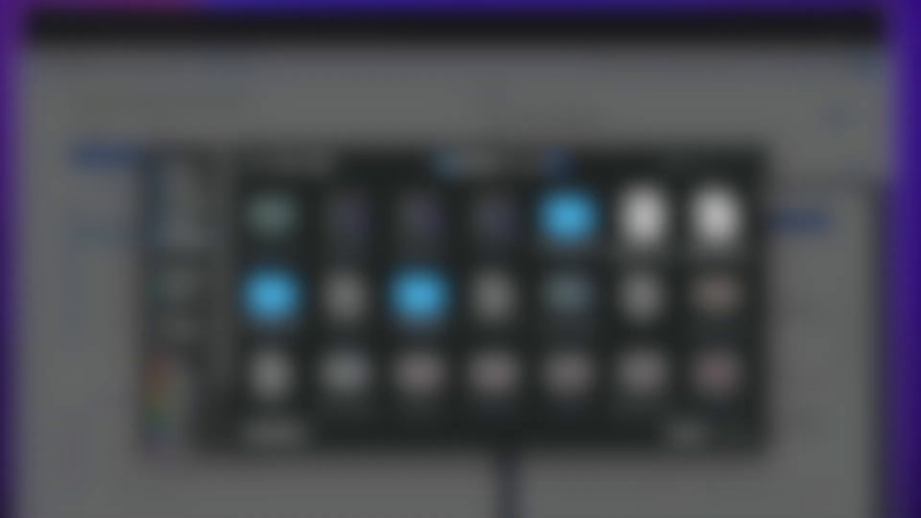
double_click(706, 227)
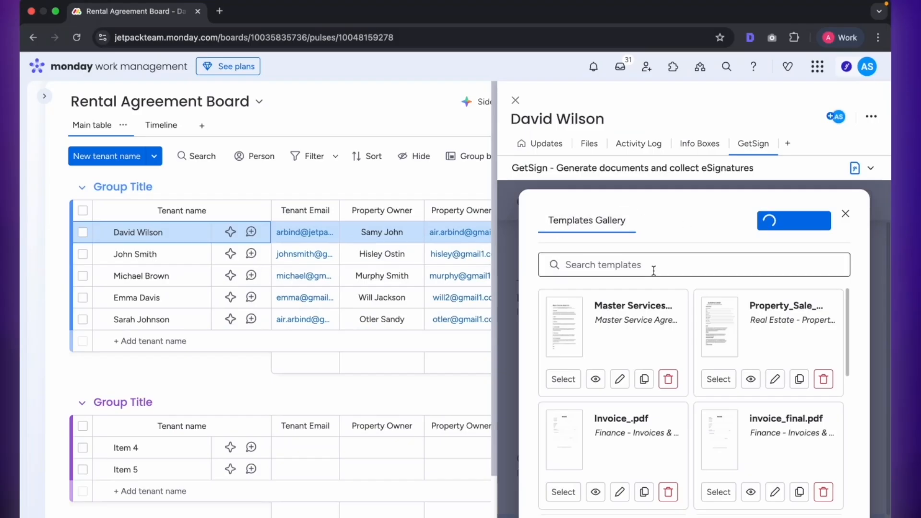
- Place a signature field assigned to Tenant Email on the Tenant Signature line at the end of the agreement
scroll(491, 284, down, 7)
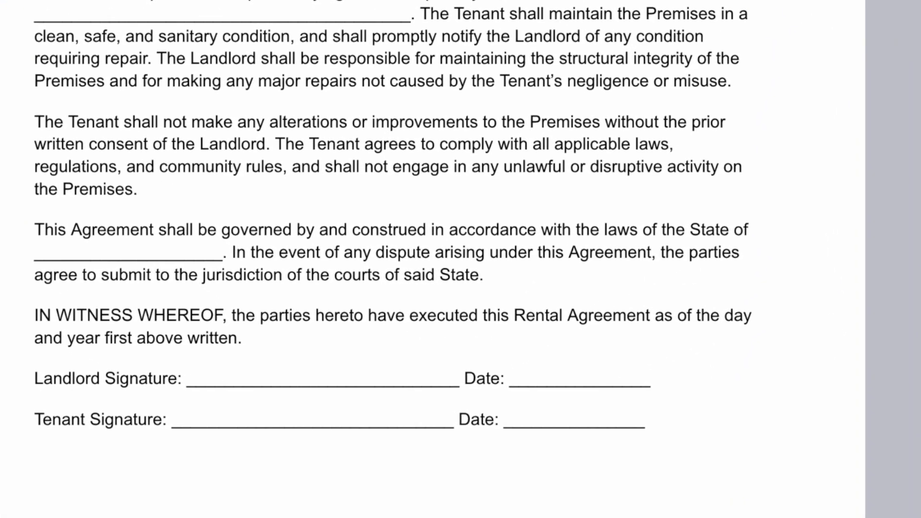
mouse_move(2, 336)
mouse_down()
mouse_move(266, 386)
mouse_move(264, 405)
mouse_up()
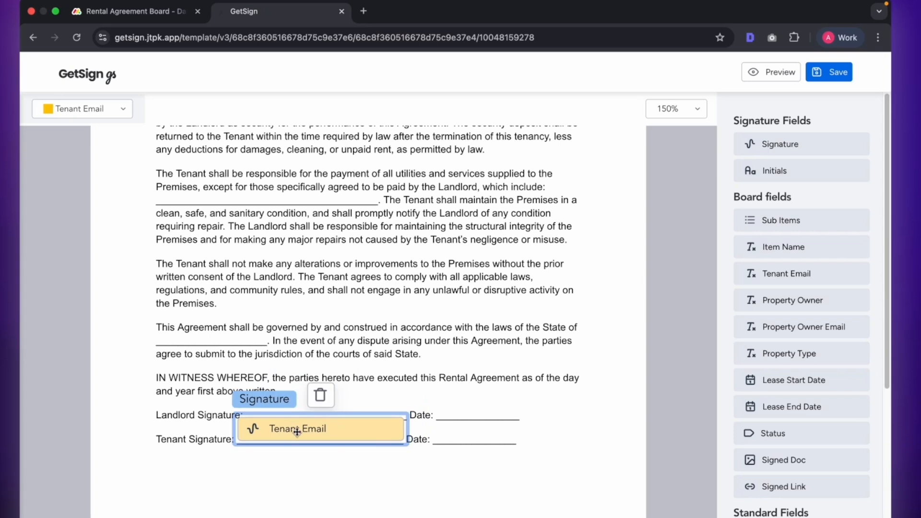
click(99, 114)
click(352, 340)
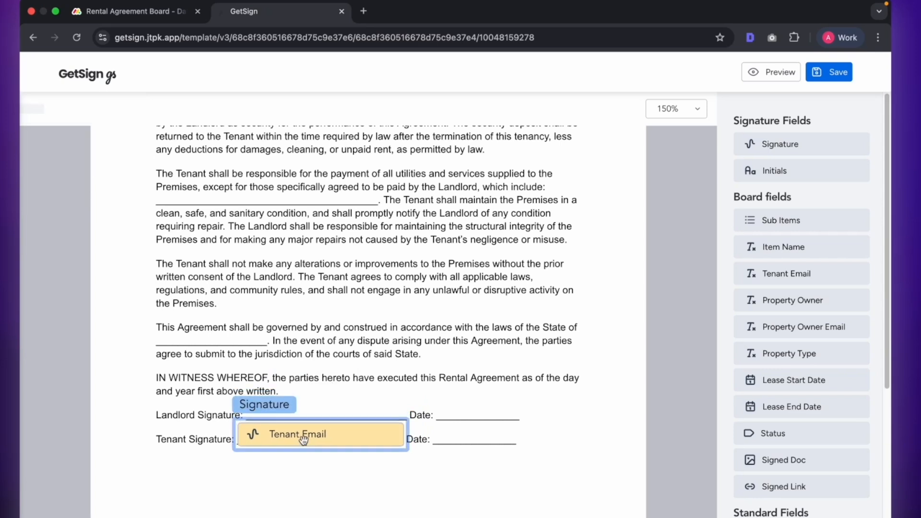
- Place a signature field assigned to Property Owner Email on the Landlord Signature line and save the template
drag(768, 144, 289, 403)
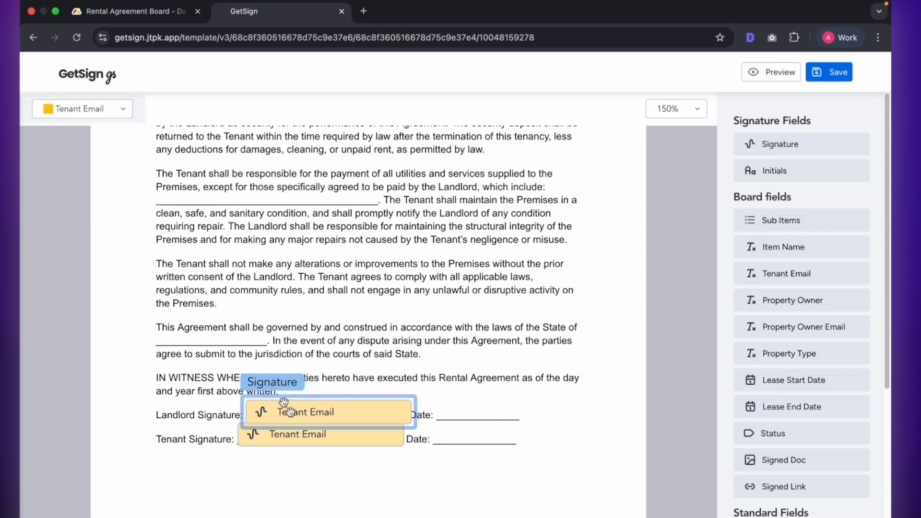
click(82, 108)
click(97, 178)
click(842, 79)
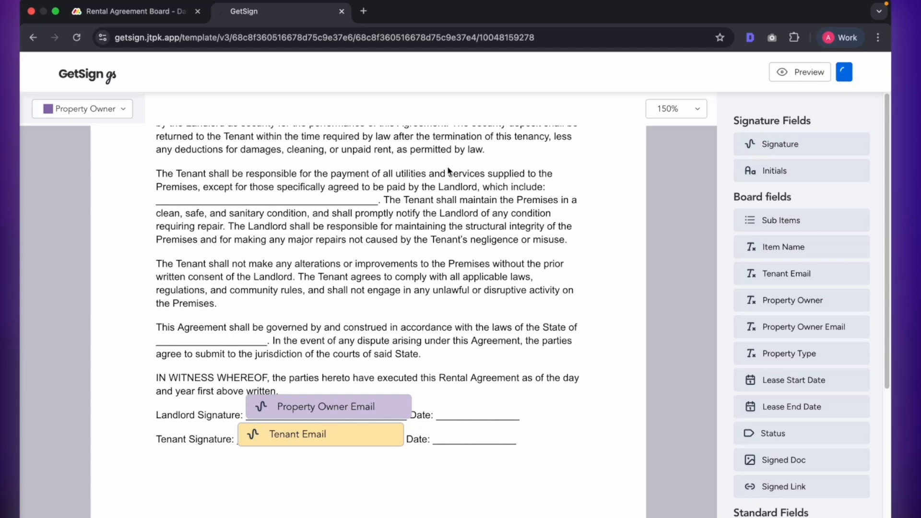
click(461, 367)
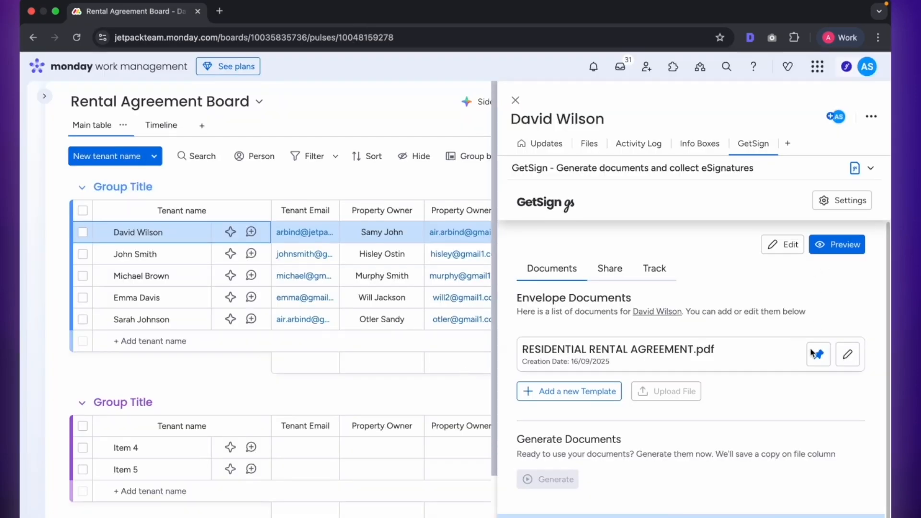
- Open the GetSign settings and check the workflow status and signed-document file columns under Signature Collection
scroll(756, 354, down, 1)
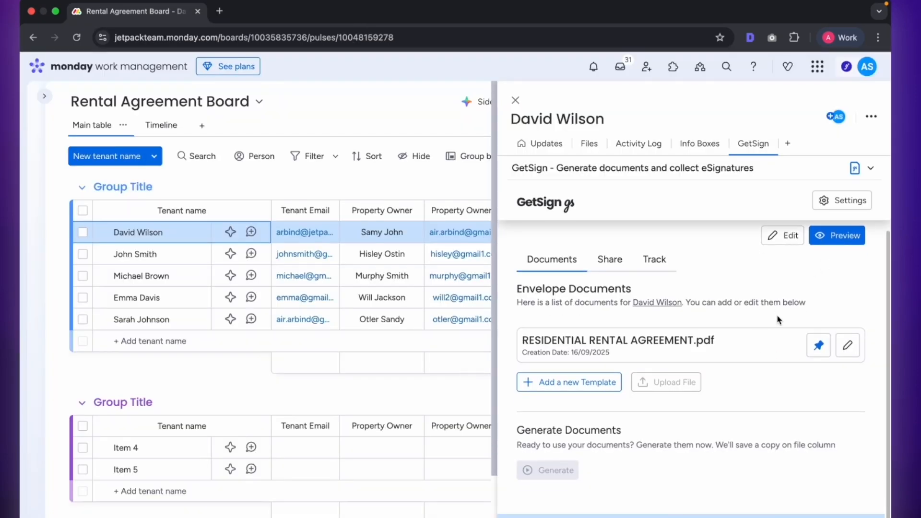
scroll(779, 349, up, 1)
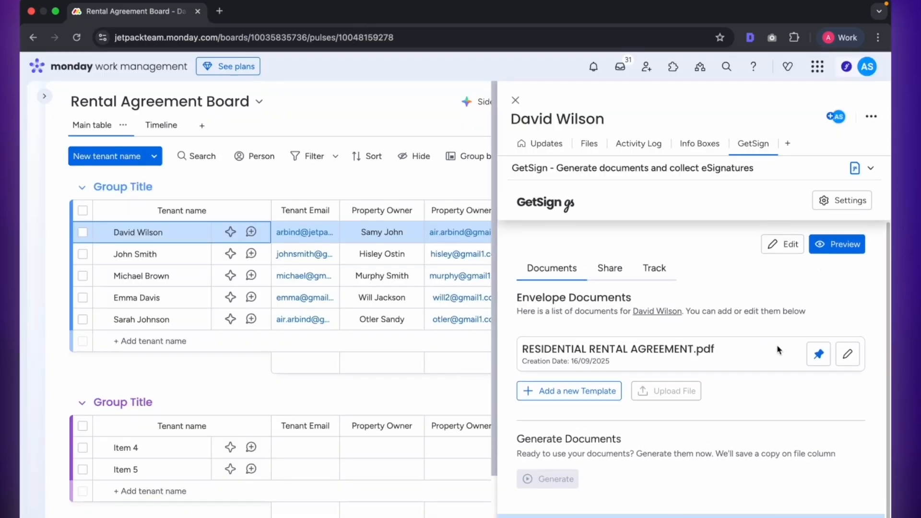
click(849, 208)
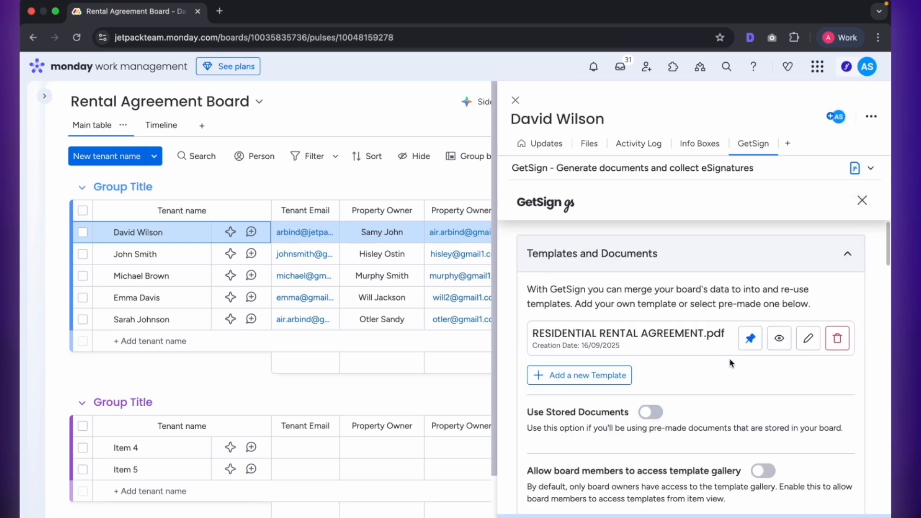
scroll(732, 363, down, 3)
scroll(731, 363, down, 3)
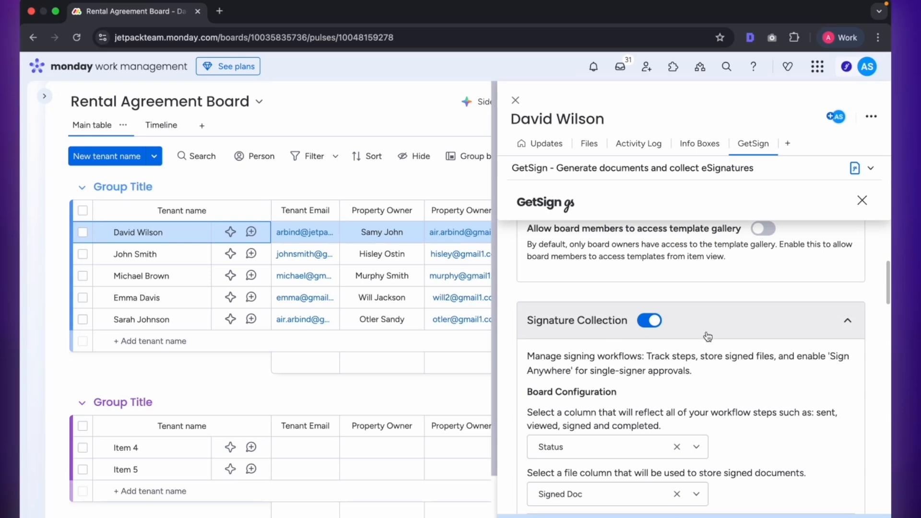
scroll(708, 335, down, 3)
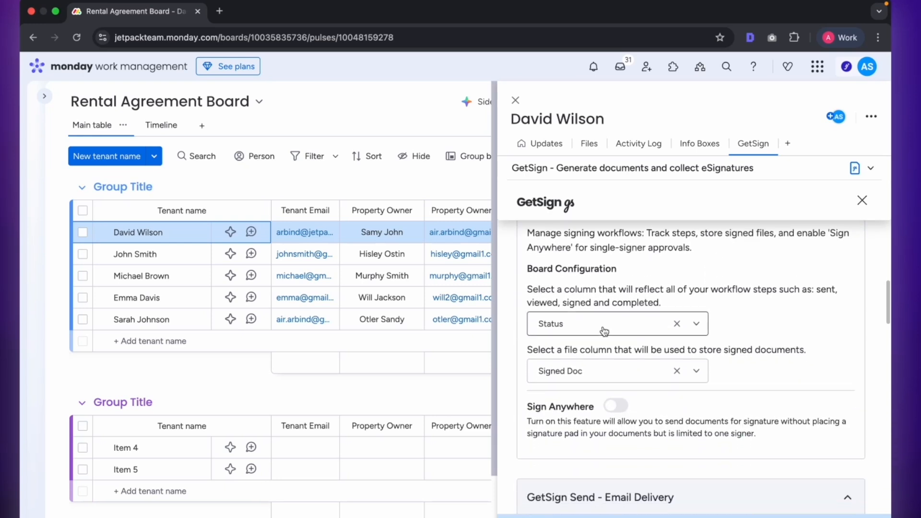
click(605, 331)
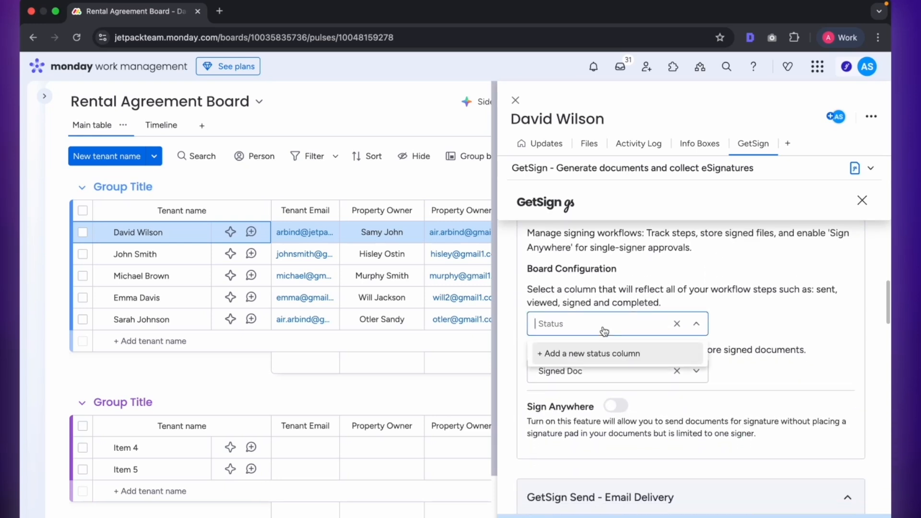
click(759, 318)
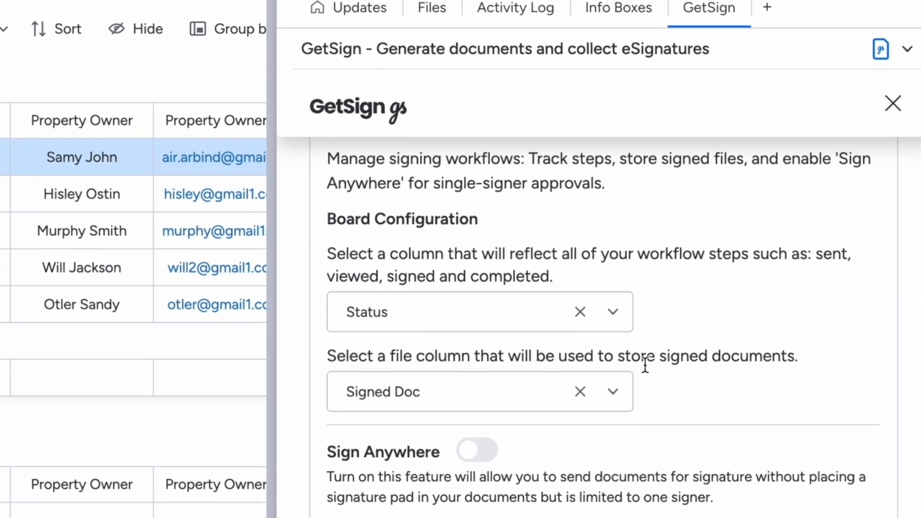
click(467, 393)
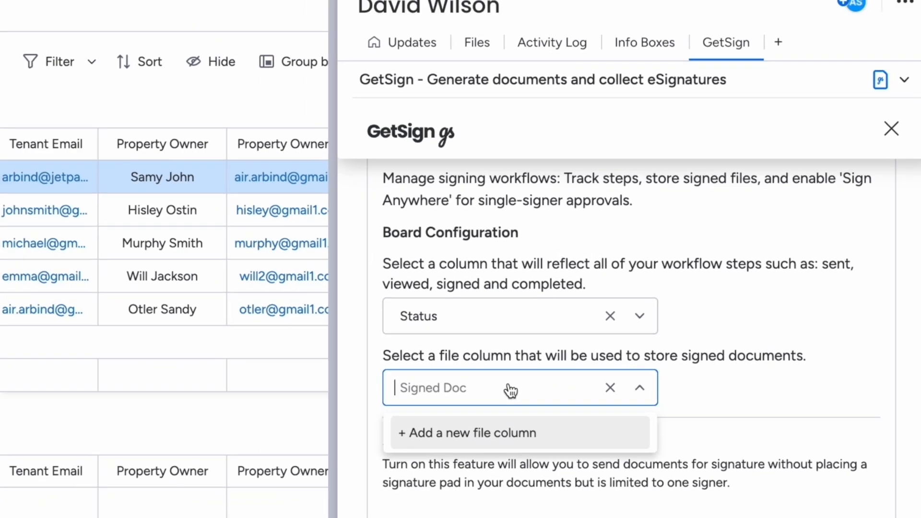
click(752, 391)
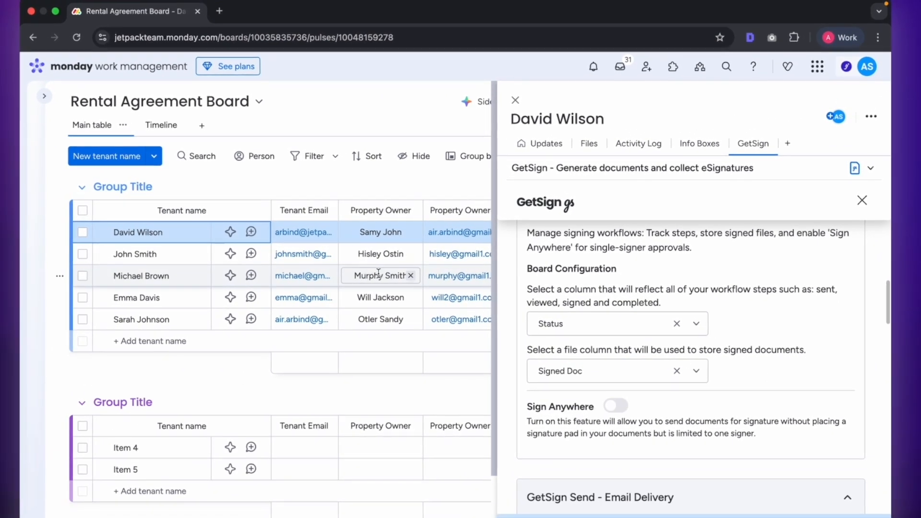
- Examine the board's Status, Signed Doc and signer email columns alongside the Sign Anywhere setting
scroll(160, 240, right, 3)
scroll(379, 273, right, 6)
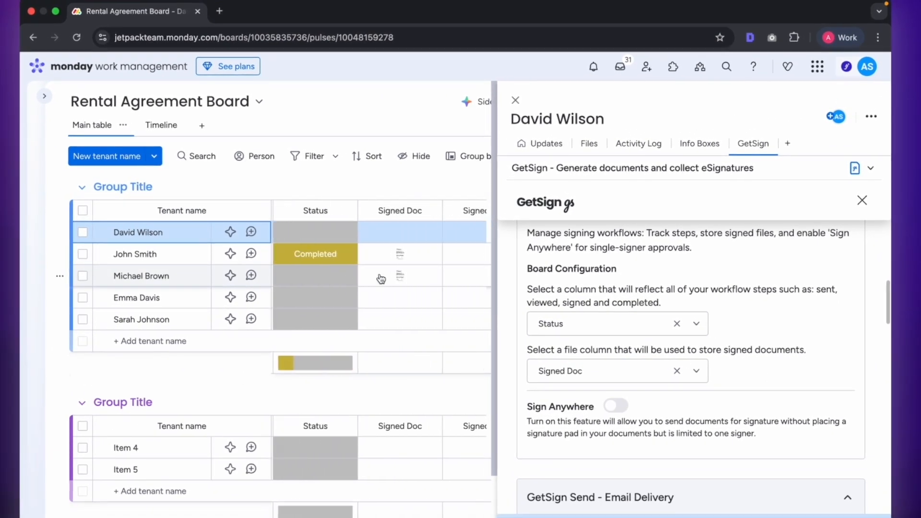
scroll(738, 364, down, 3)
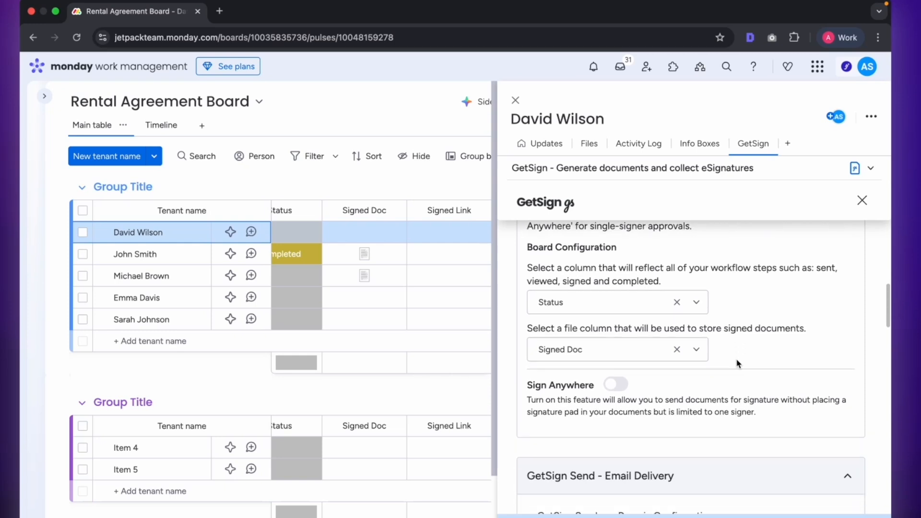
scroll(738, 364, down, 1)
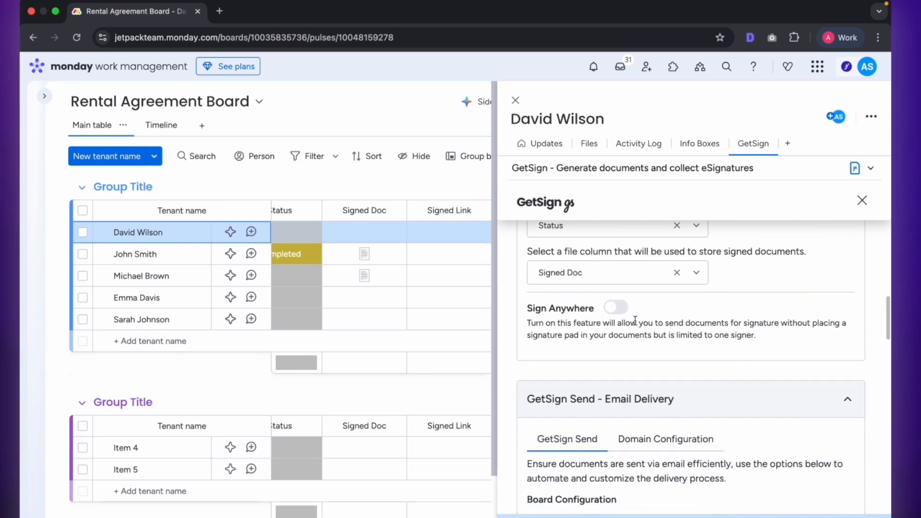
scroll(432, 272, left, 8)
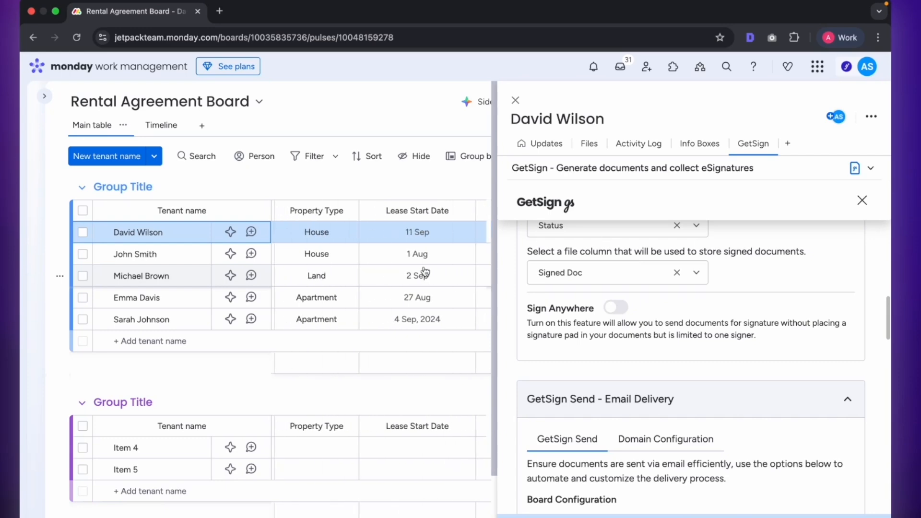
scroll(424, 271, left, 2)
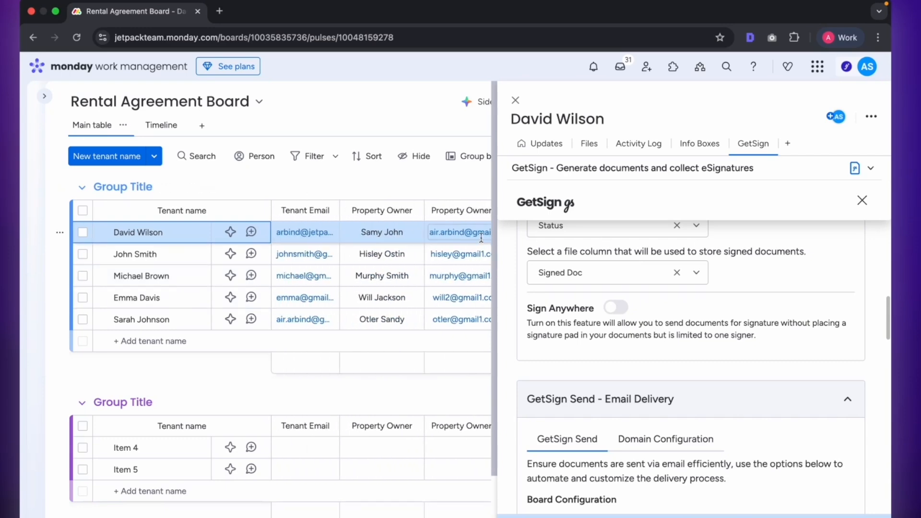
- Check the status column that triggers sending under Email Delivery and open the first tenant's status label choices on the board
scroll(727, 328, down, 5)
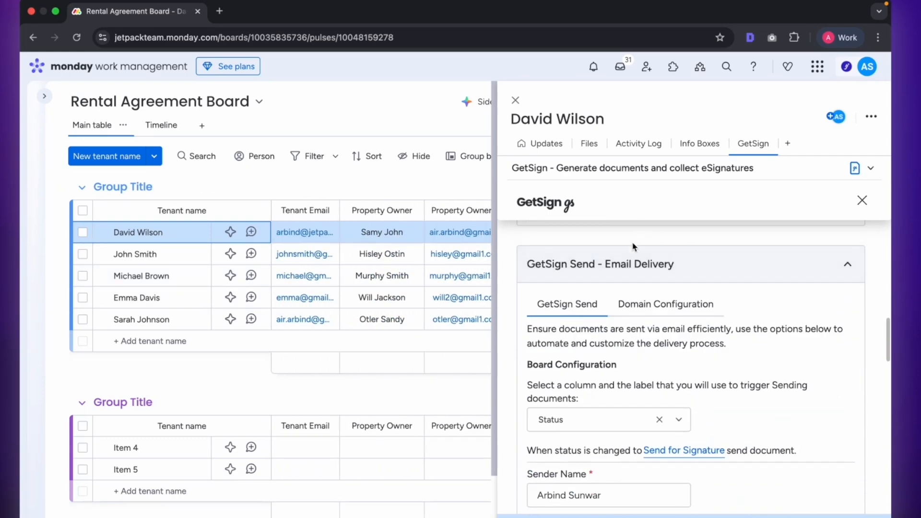
scroll(702, 270, down, 2)
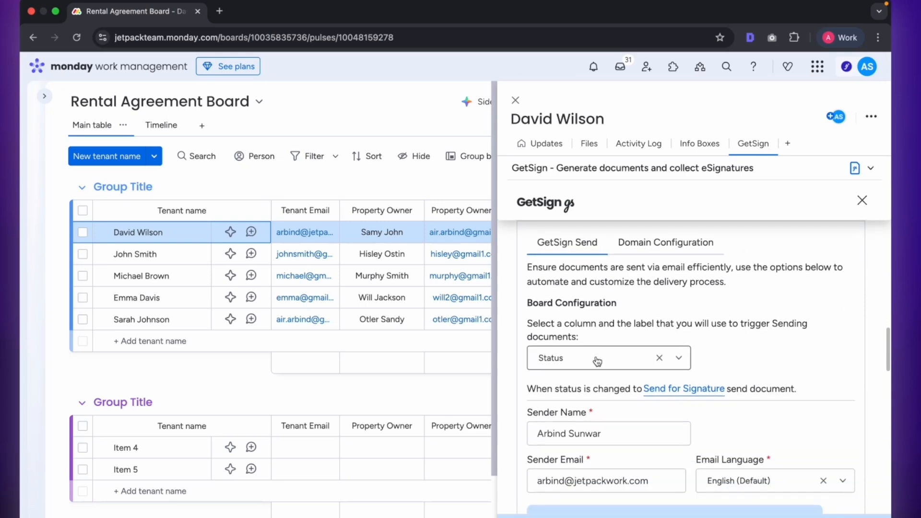
click(591, 355)
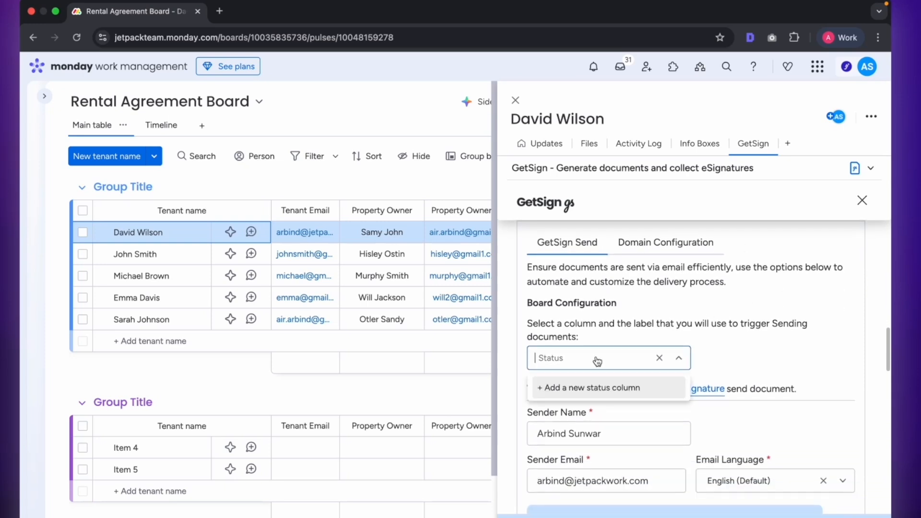
click(731, 355)
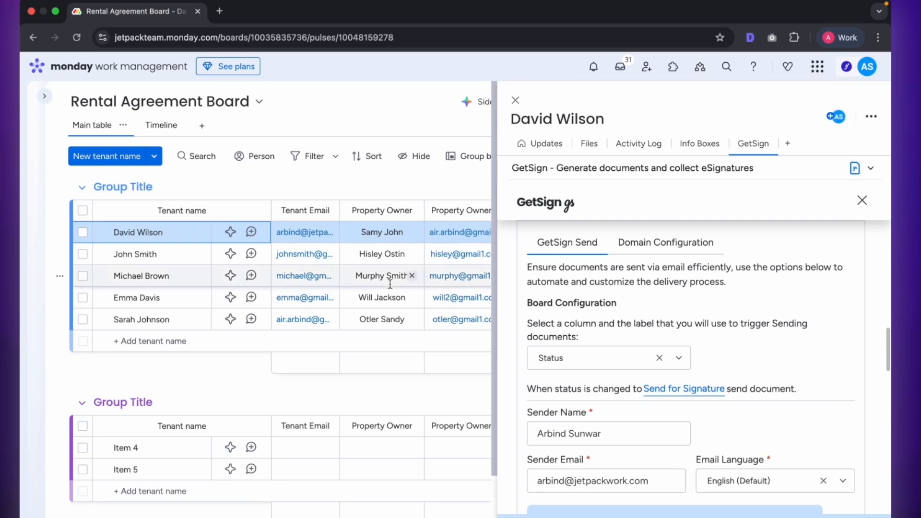
scroll(390, 288, right, 10)
scroll(390, 286, right, 4)
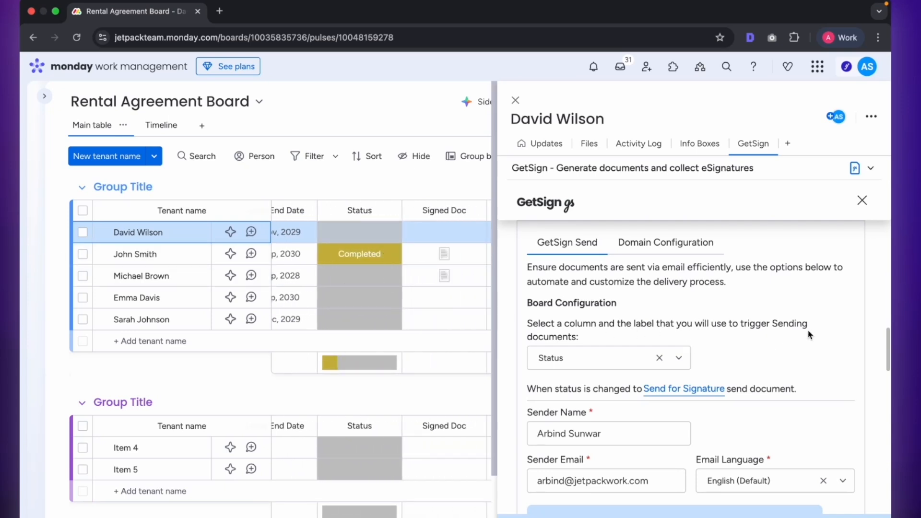
click(383, 231)
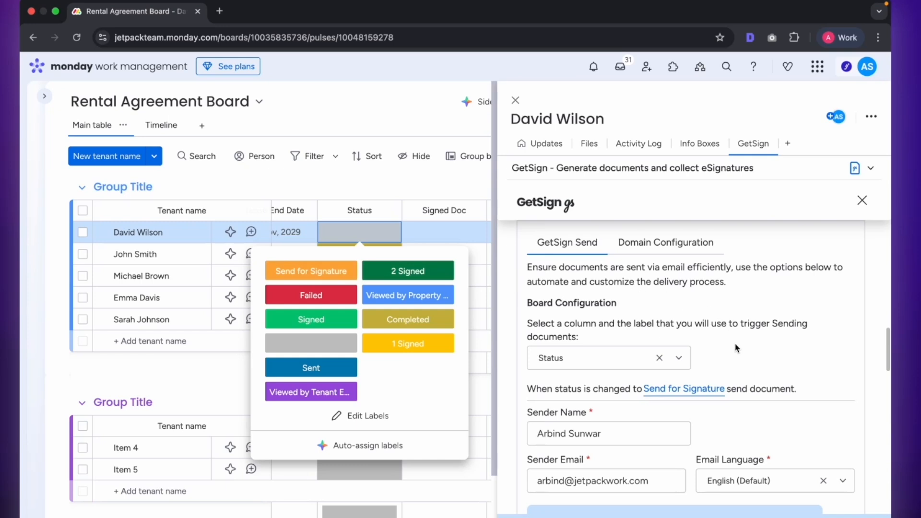
- Check which status column triggers signature link creation under GetSign Share and Track
scroll(737, 349, down, 15)
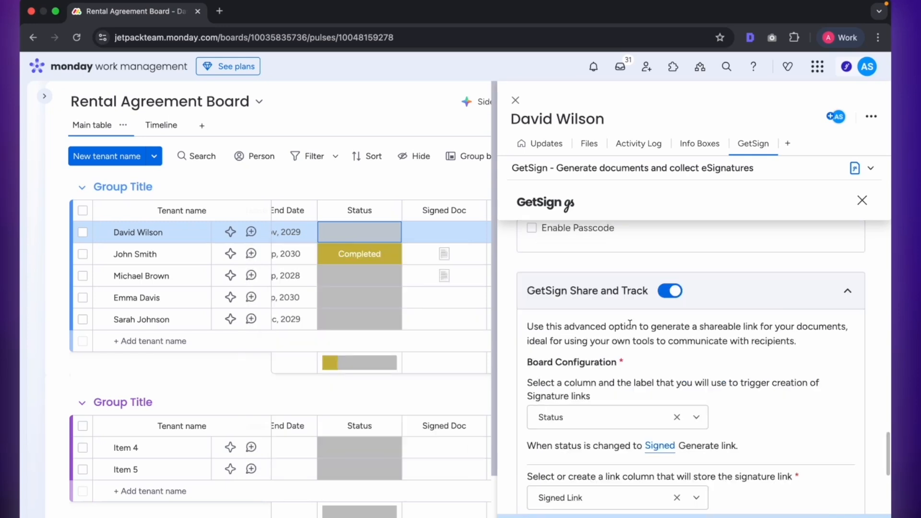
scroll(692, 360, down, 2)
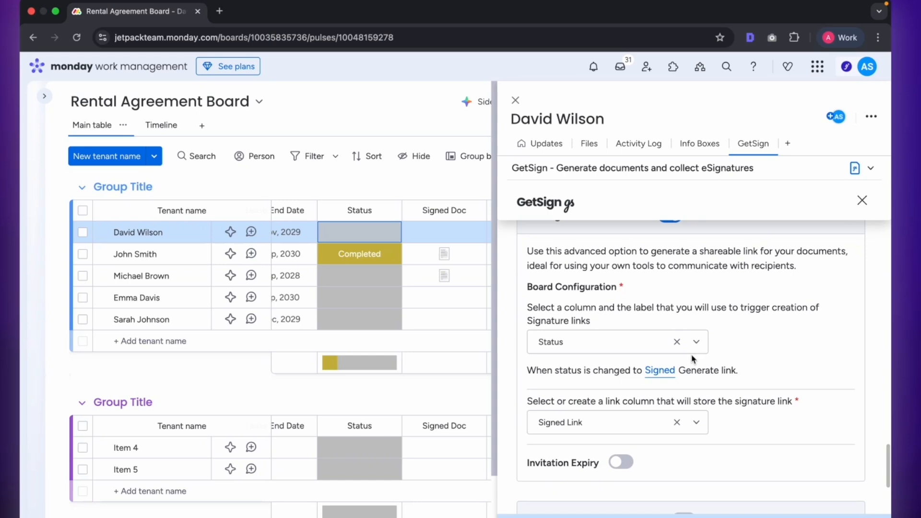
click(607, 344)
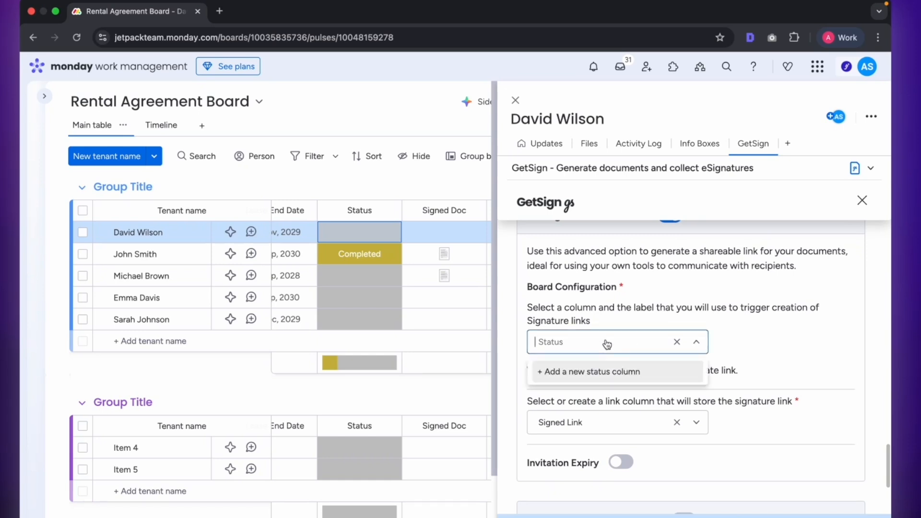
click(758, 322)
scroll(768, 365, down, 2)
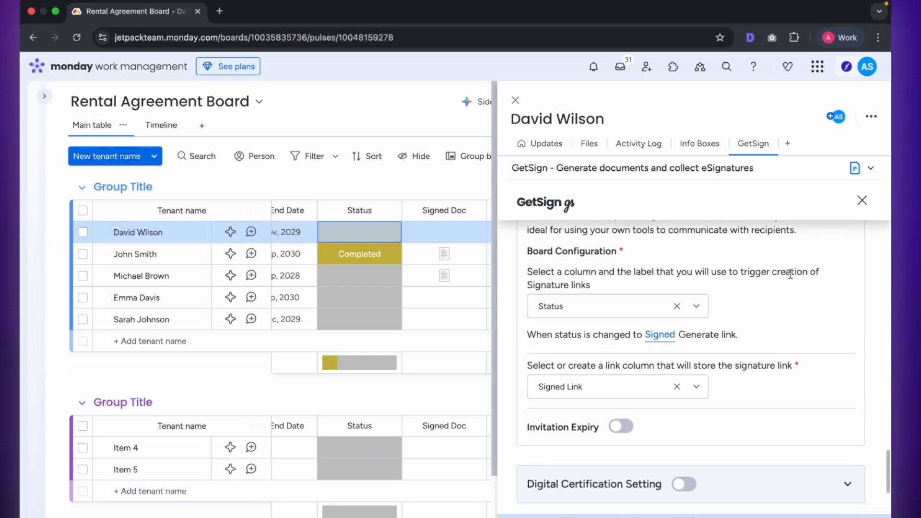
- Check the status label that generates the signature link and the link column storing it, comparing them with the board's Signed Link column
click(659, 334)
click(715, 379)
scroll(736, 357, down, 1)
click(586, 354)
click(794, 353)
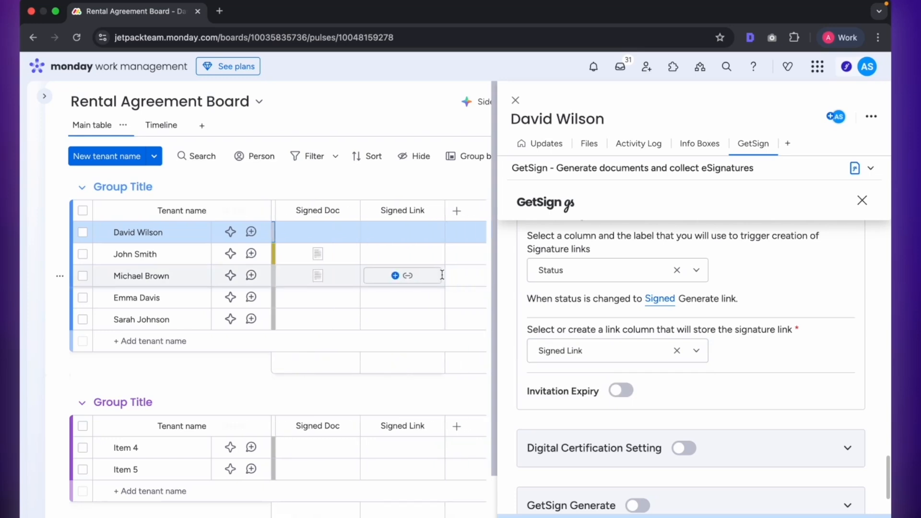
scroll(762, 347, down, 2)
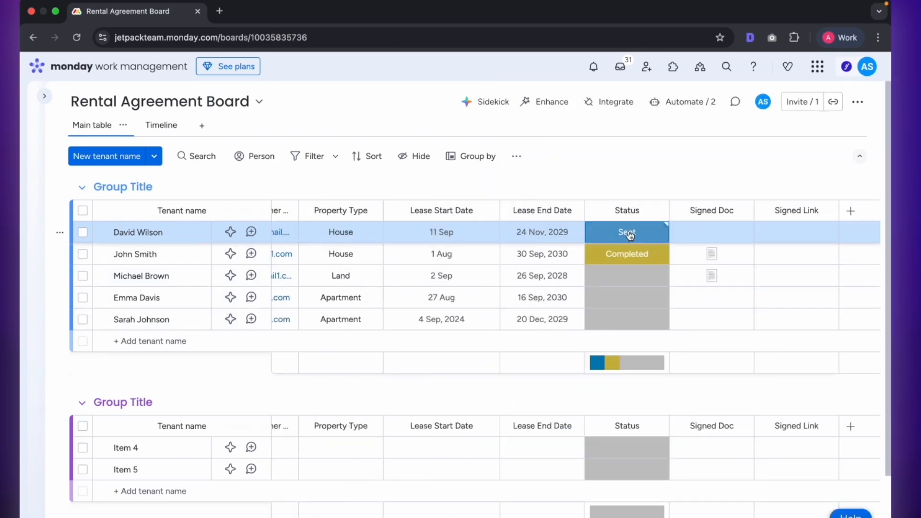
- Set the first tenant's status to Send for Signature on the board
click(629, 235)
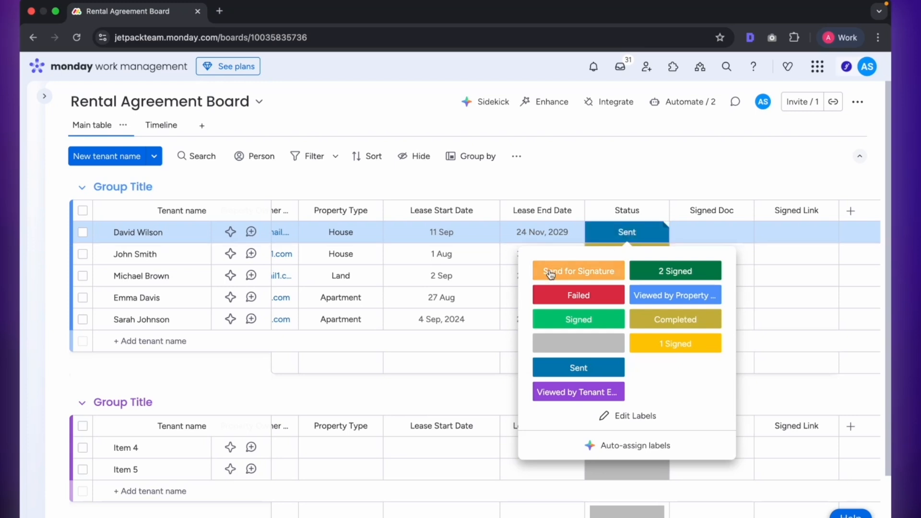
click(593, 192)
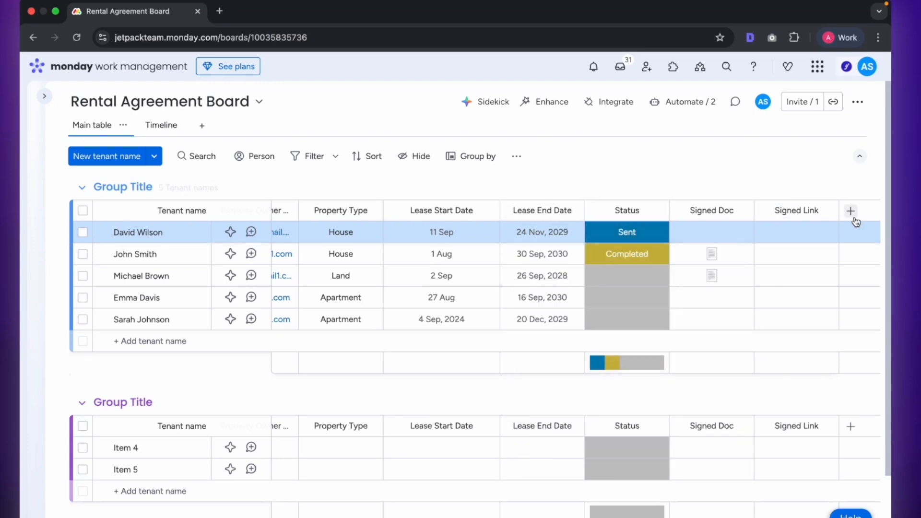
click(640, 237)
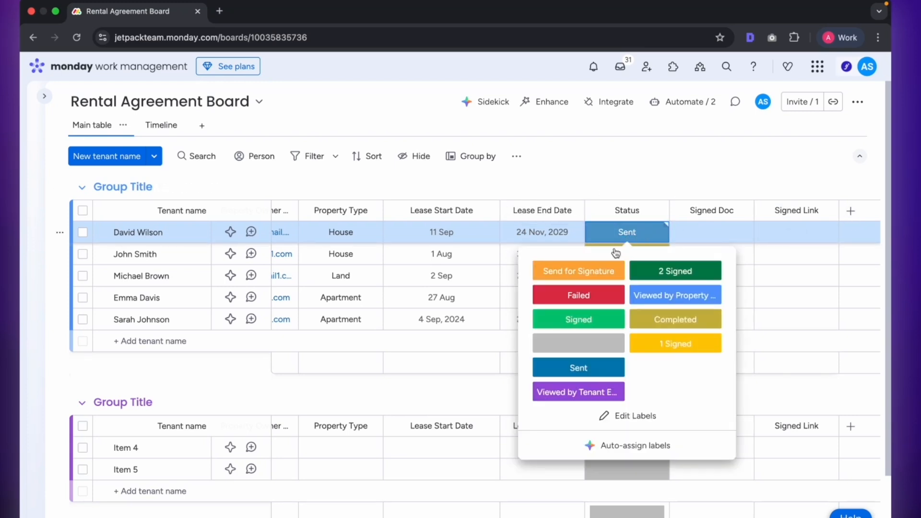
click(598, 271)
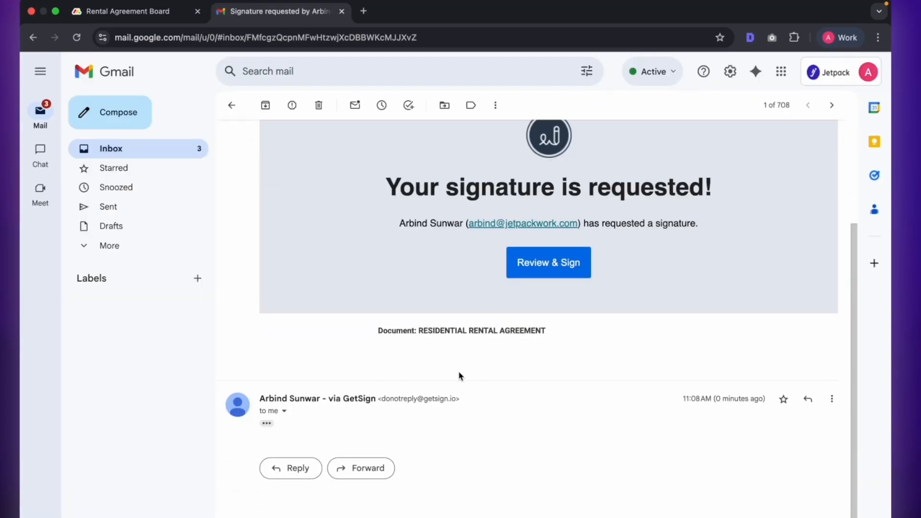
- Read the signature request e-mail in the tenant's Gmail inbox and open the rental agreement for review and signing
click(266, 424)
scroll(569, 425, down, 7)
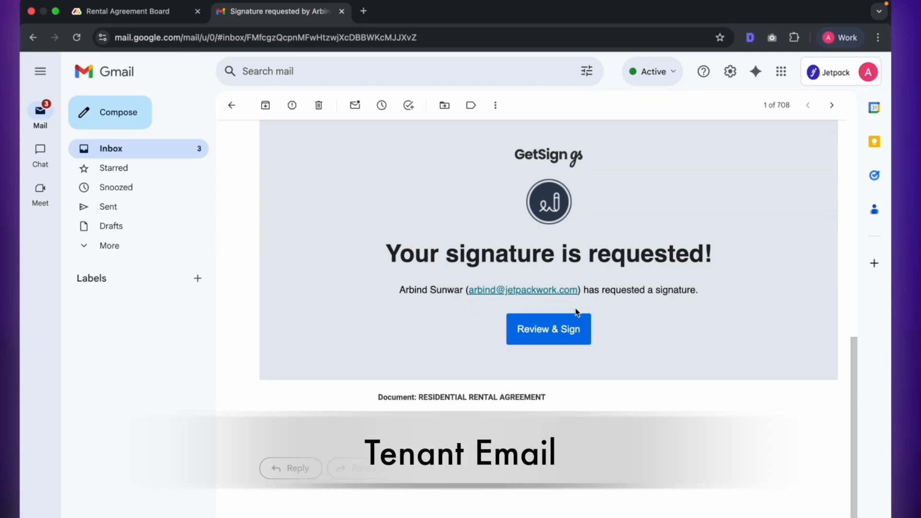
click(573, 331)
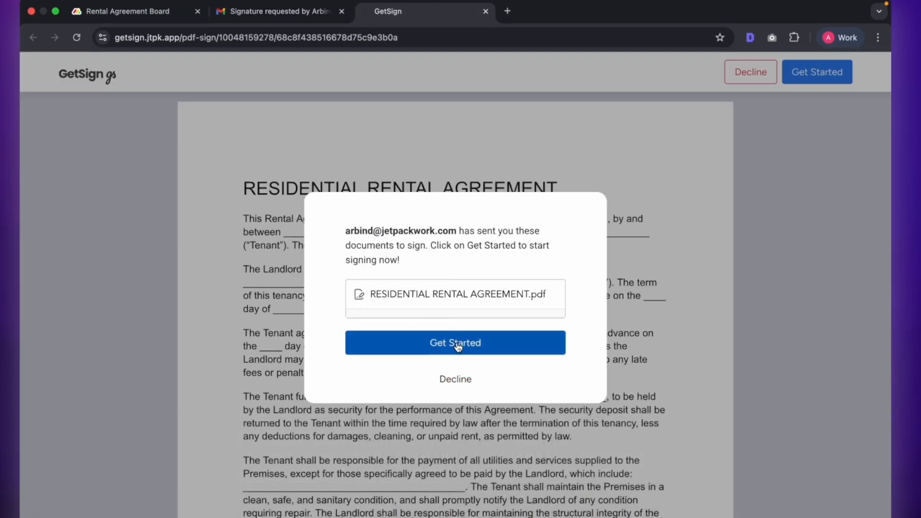
- Start signing as the tenant, draw a signature for the Tenant Signature line, add it and submit the document
click(456, 344)
scroll(458, 346, down, 6)
click(376, 434)
drag(411, 330, 427, 295)
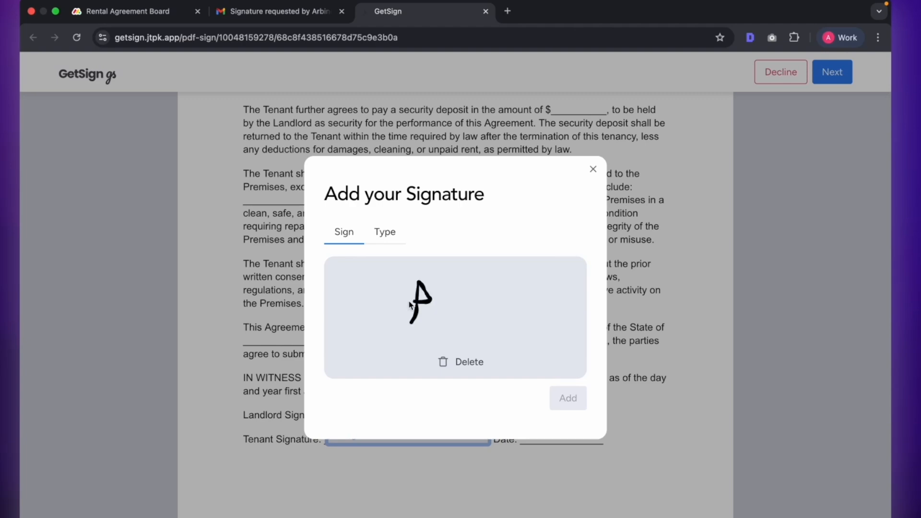
click(567, 398)
click(830, 72)
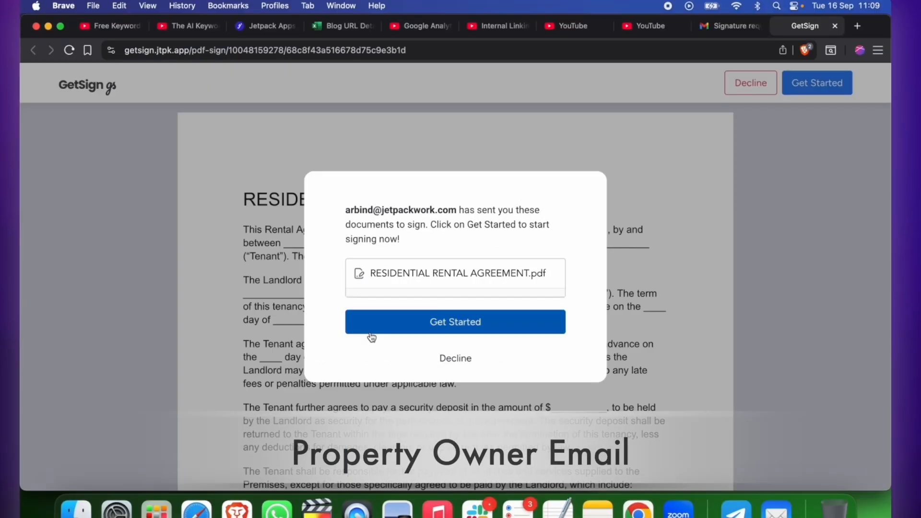
- Start signing as the property owner, draw a signature for the Landlord Signature line, add it and submit the document
click(438, 323)
scroll(438, 288, down, 6)
click(344, 416)
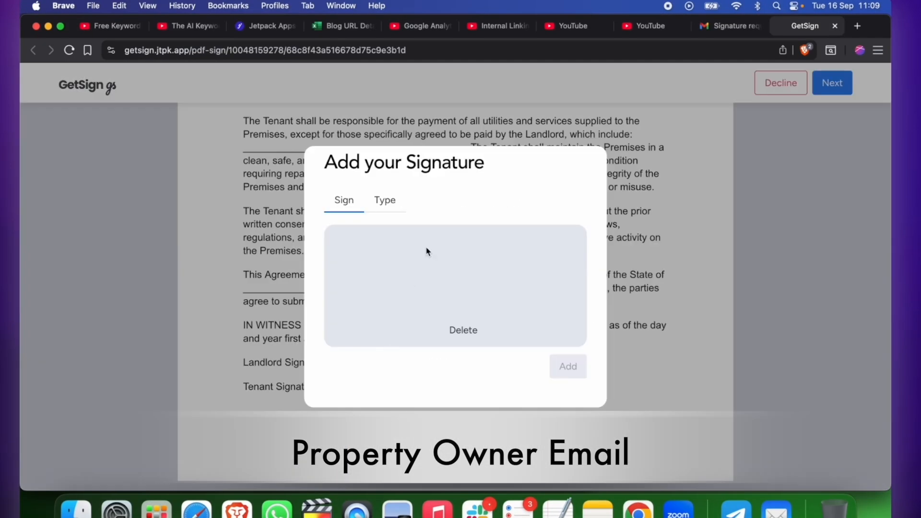
drag(428, 251, 456, 268)
click(568, 366)
click(842, 82)
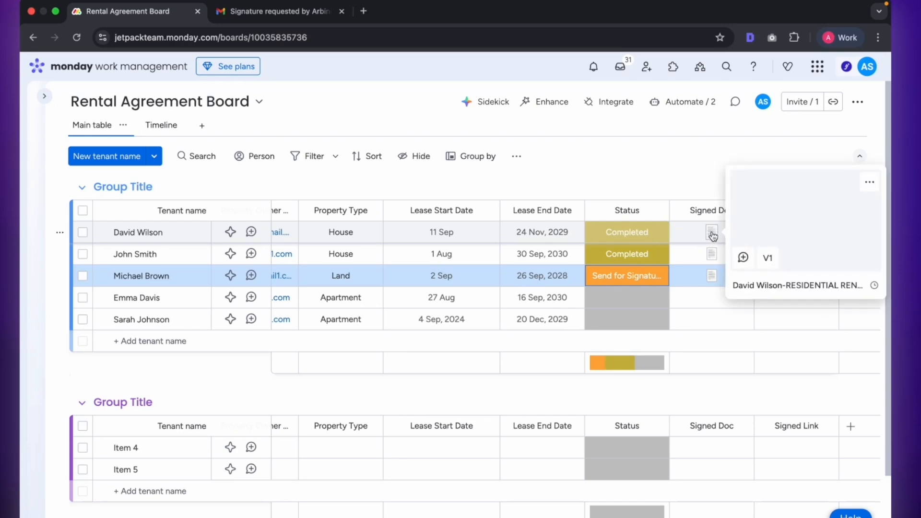
- Open the first tenant's file in the Signed Doc column, inspect the landlord and tenant signatures, and close the preview
click(711, 233)
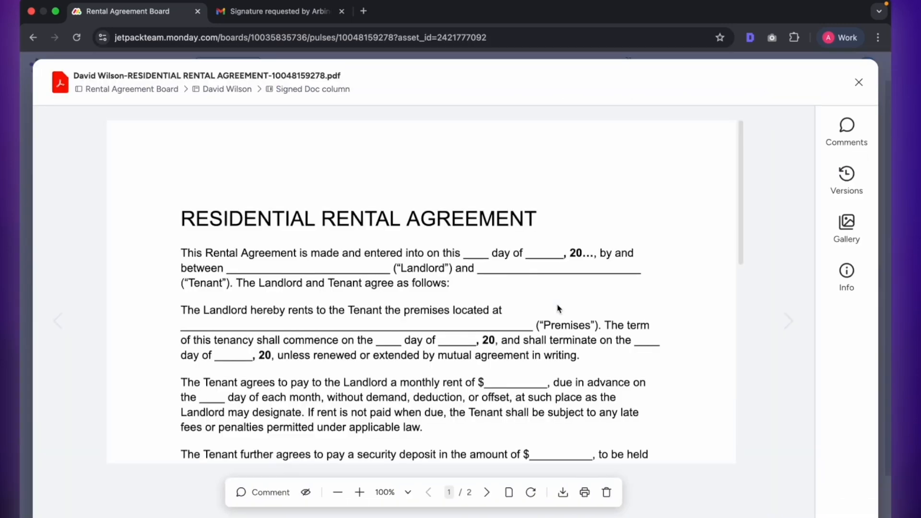
scroll(559, 312, down, 10)
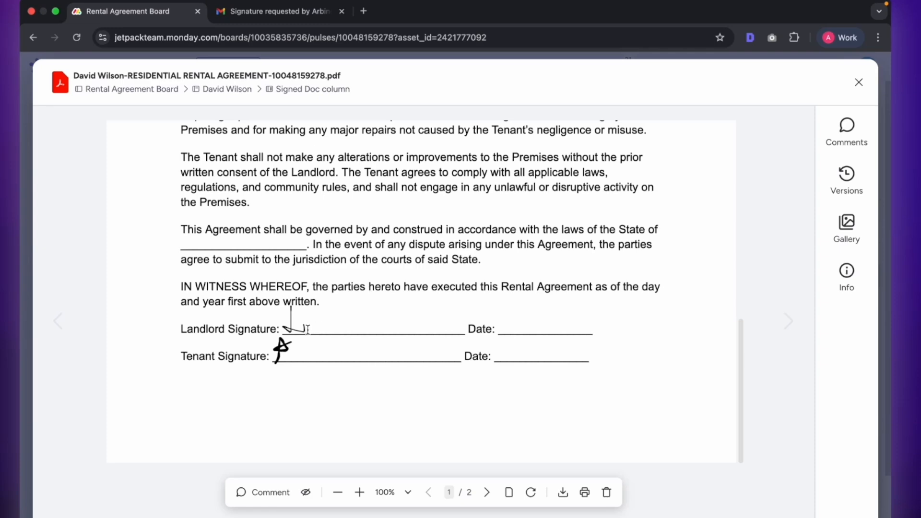
scroll(307, 330, up, 10)
click(858, 83)
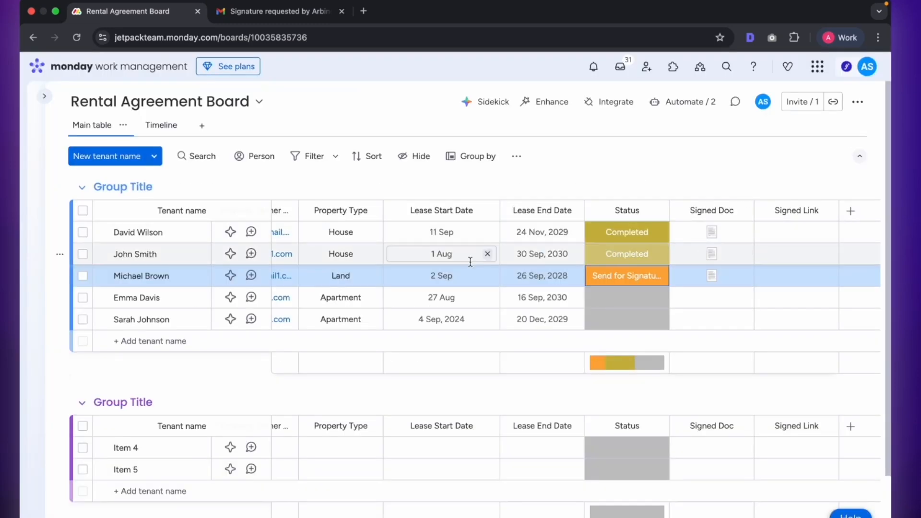
- Set the status of the fourth and fifth tenants to Send for Signature
scroll(470, 262, left, 3)
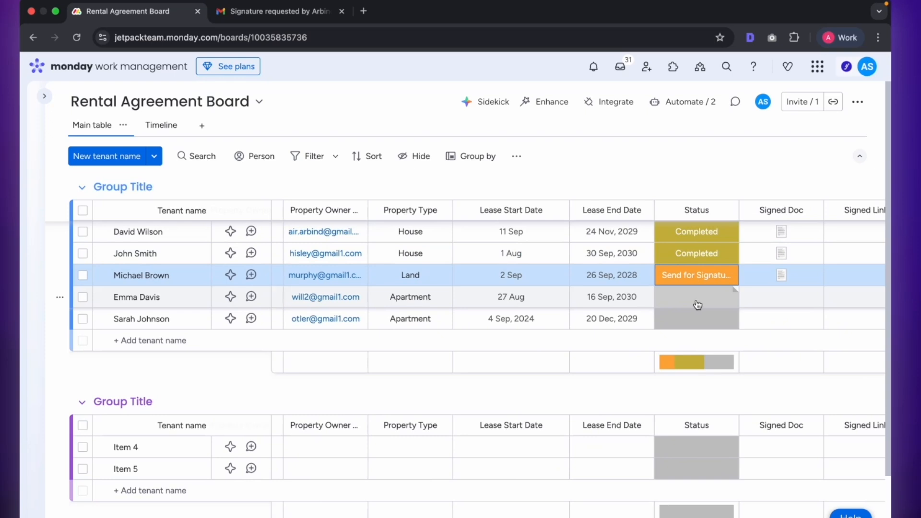
click(697, 305)
click(648, 334)
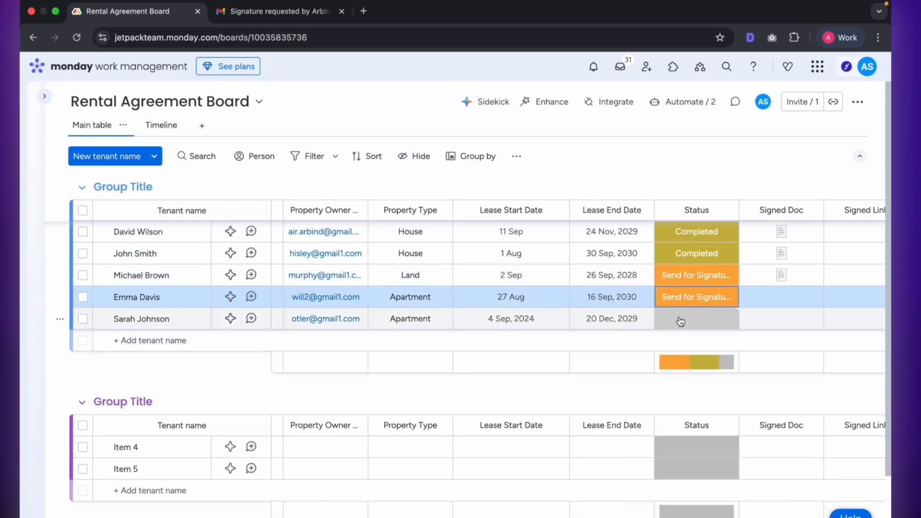
click(681, 322)
click(667, 118)
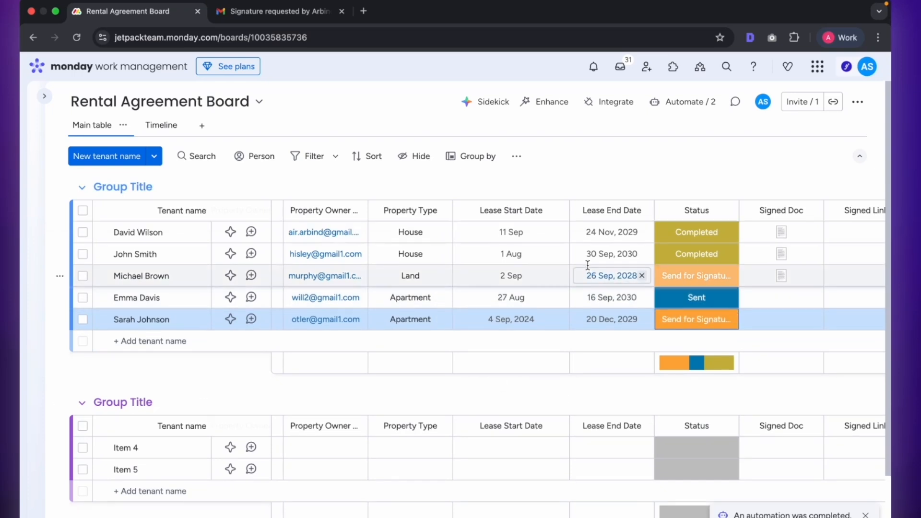
- Review the tenants' contact, lease and status columns across the board and close the signature request e-mail
scroll(527, 264, left, 3)
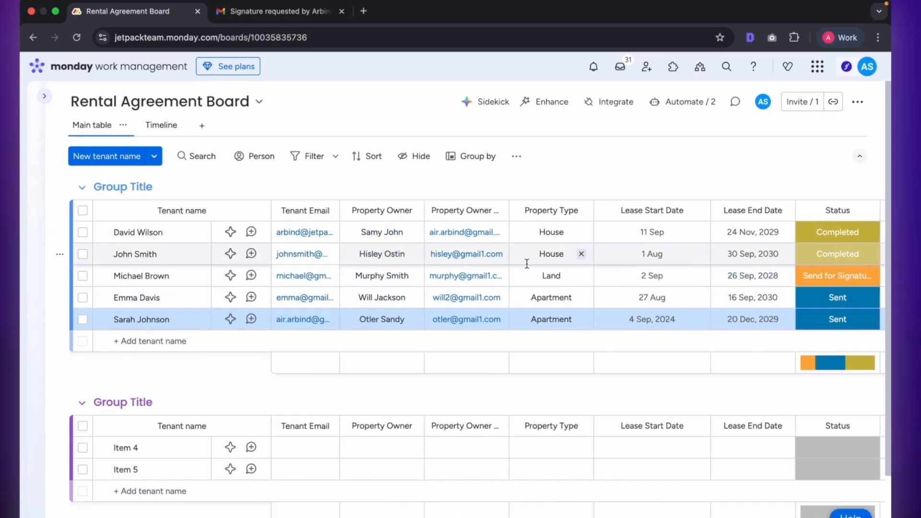
scroll(527, 264, right, 3)
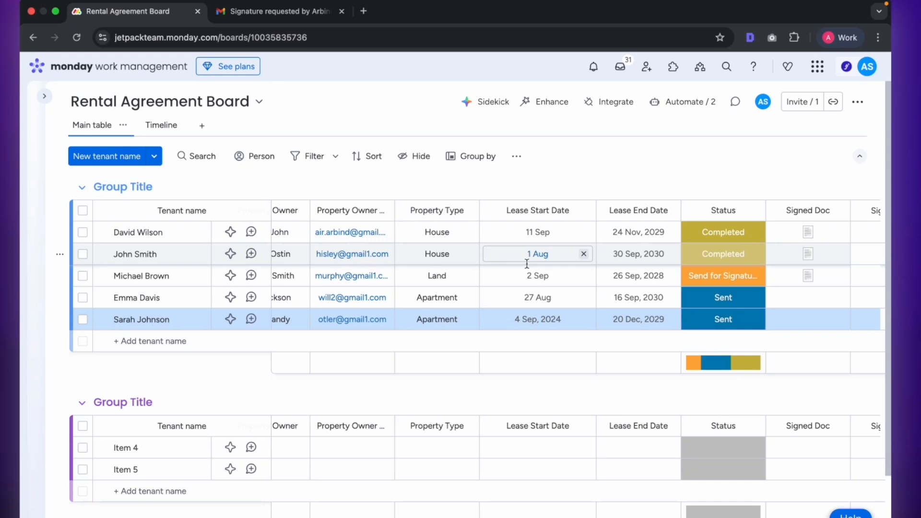
click(341, 11)
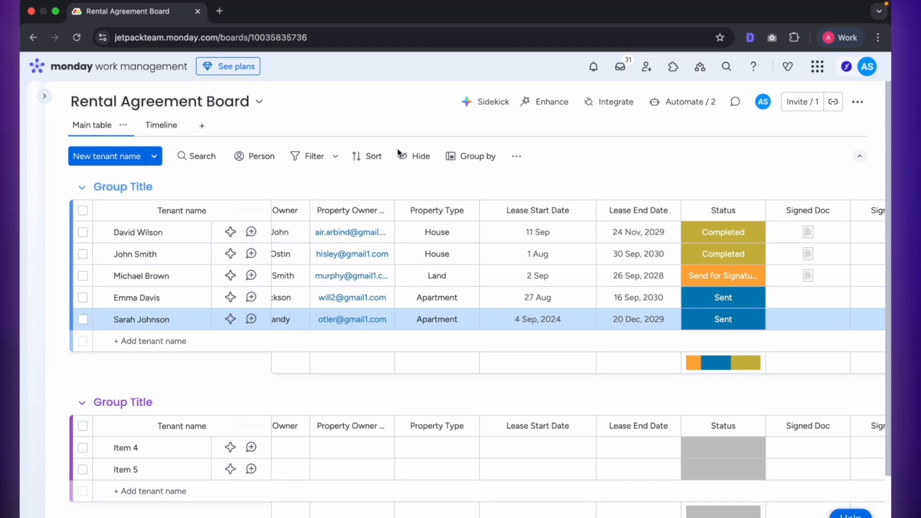
scroll(532, 265, left, 5)
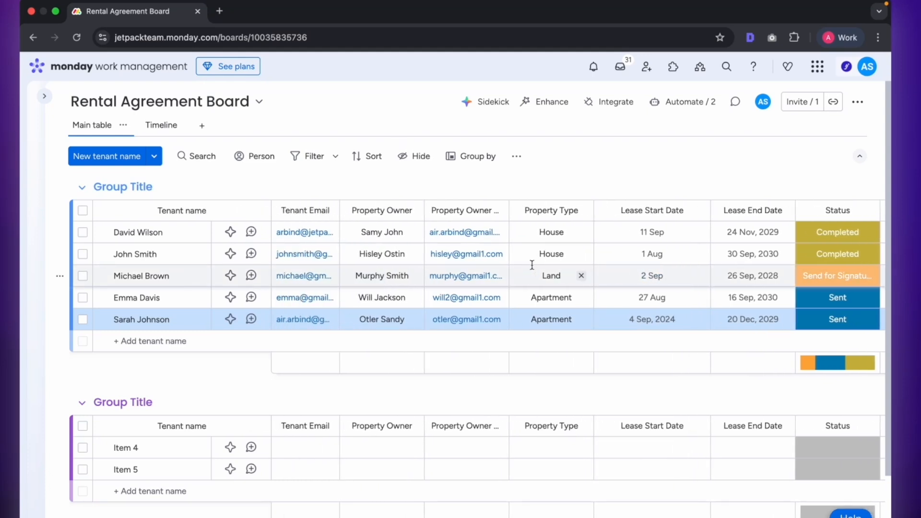